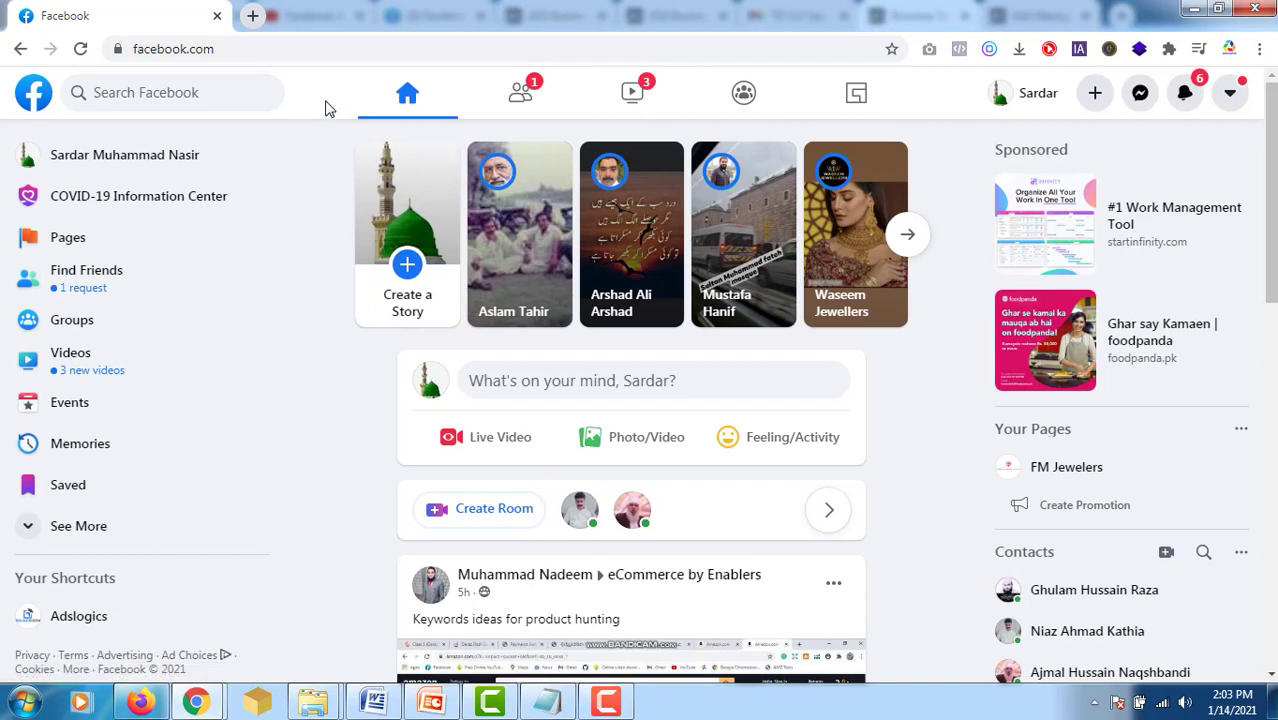
- Open the Business Manager overview page at business.facebook.com/overview in a new browser tab
{"action": "left_click", "coordinate": [252, 15]}
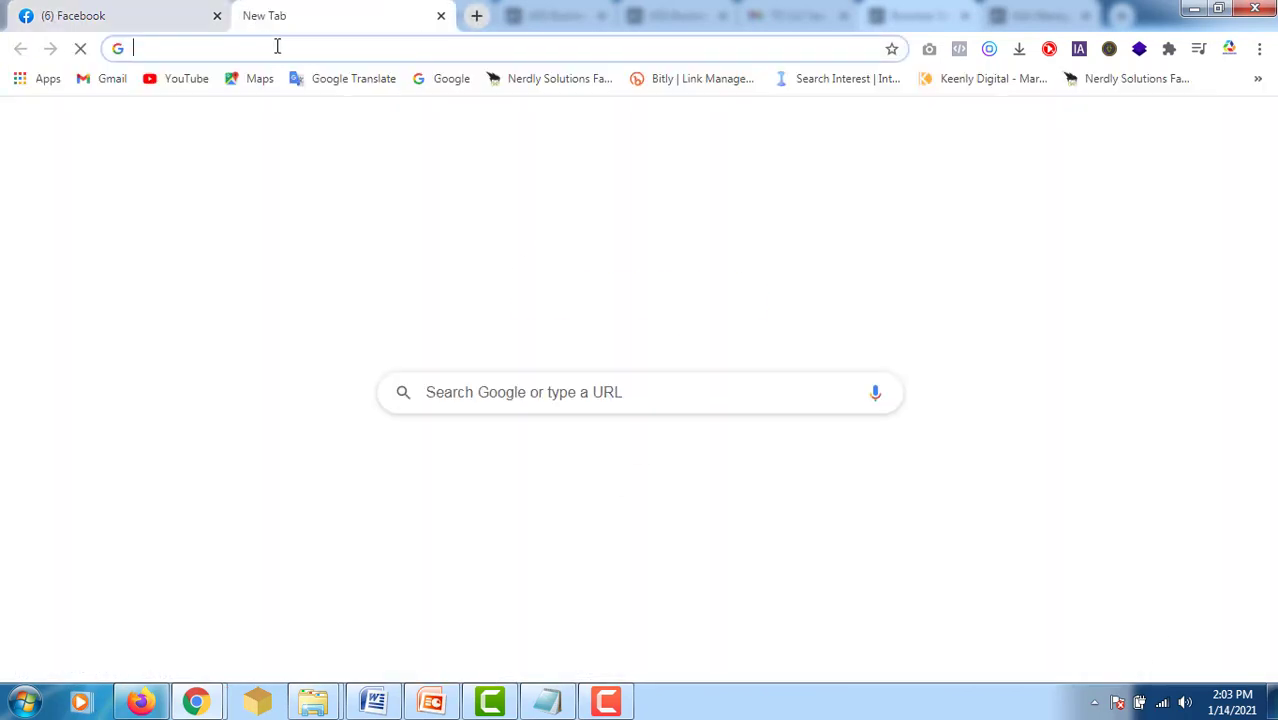
{"action": "type", "text": "b"}
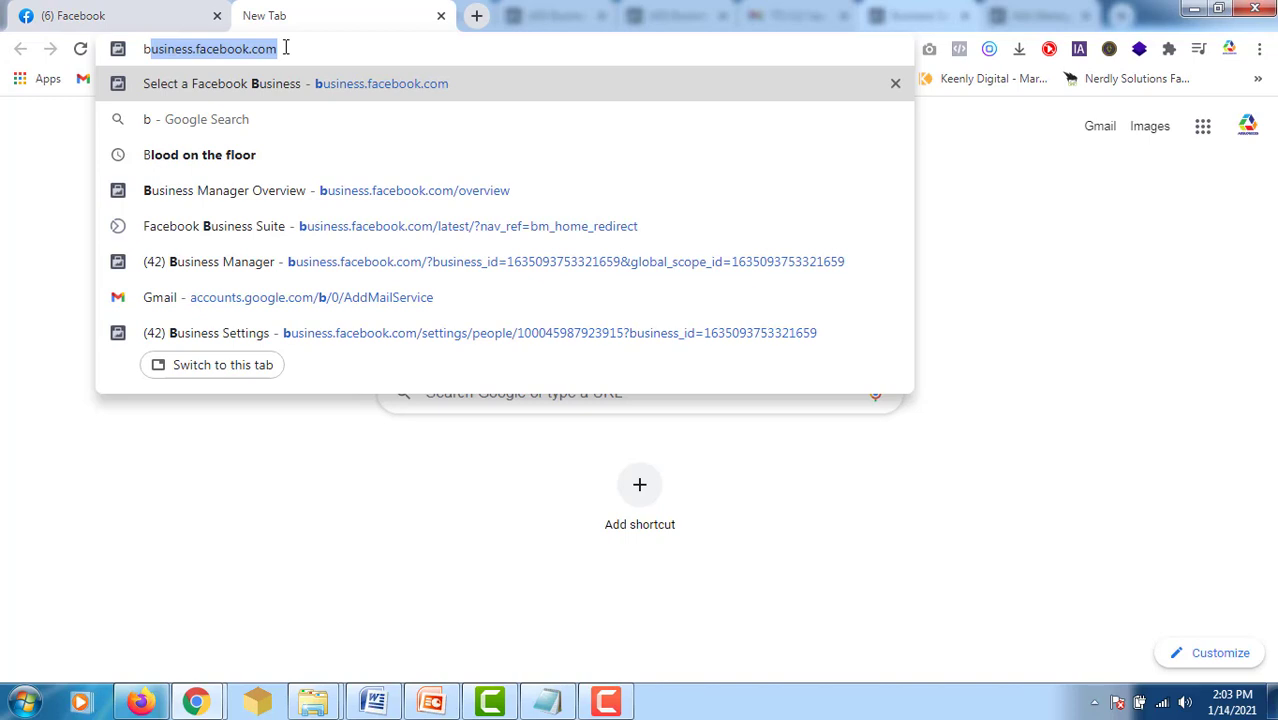
{"action": "key", "text": "Right"}
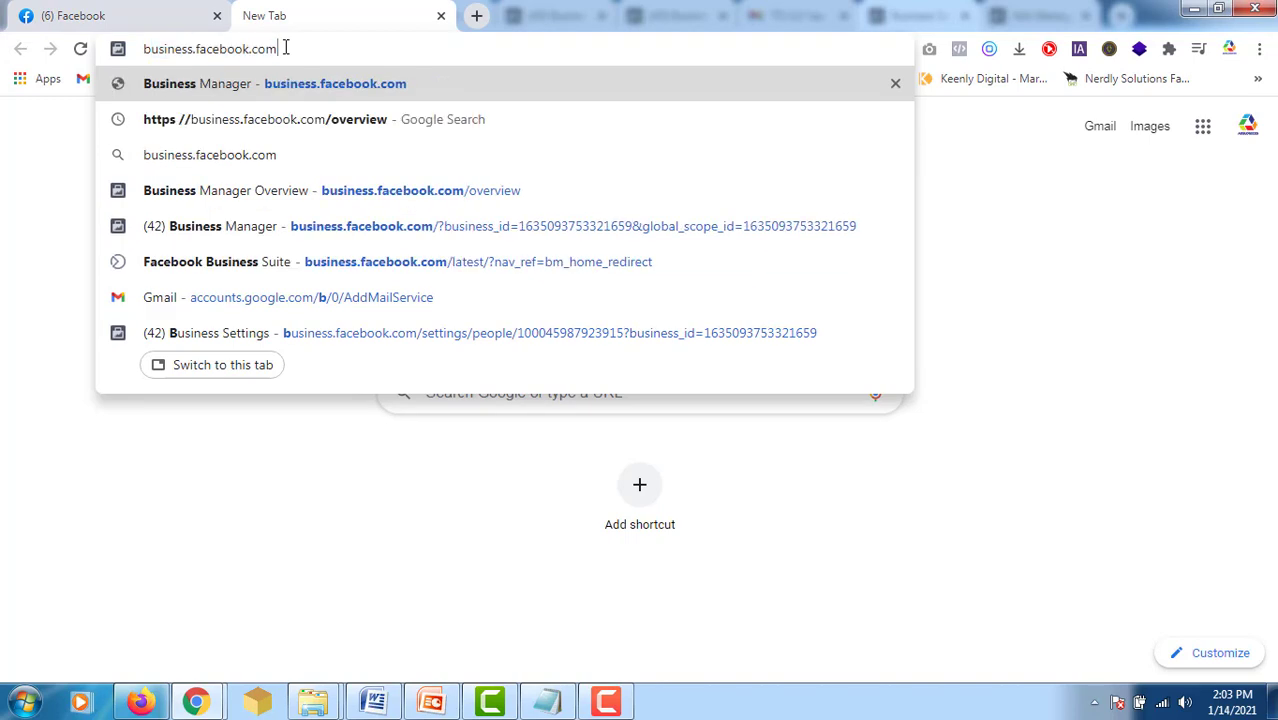
{"action": "type", "text": "/ov"}
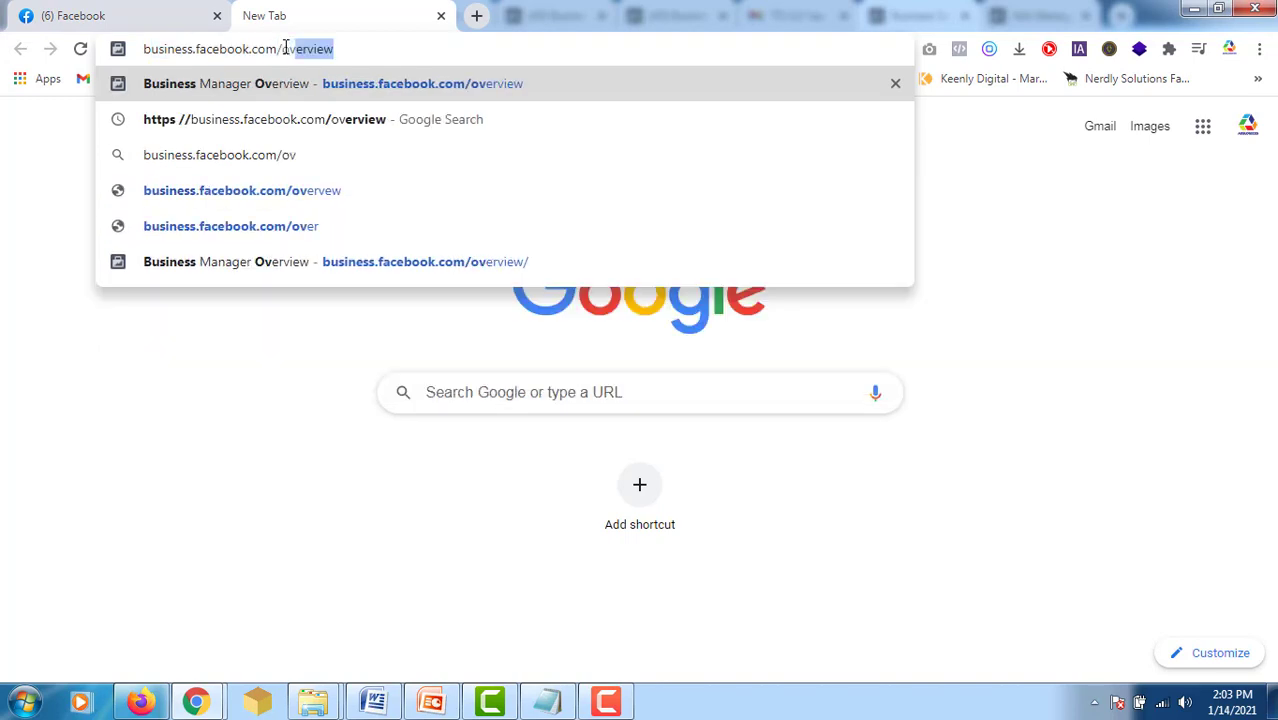
{"action": "key", "text": "Return"}
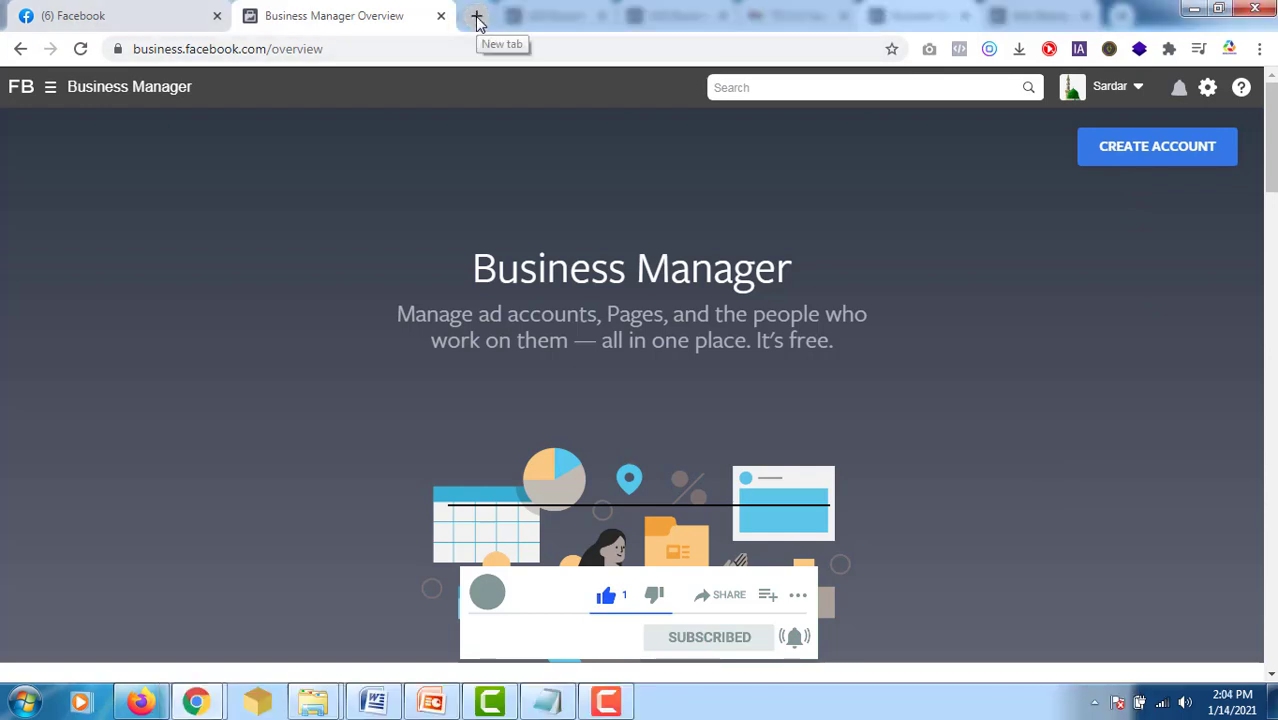
- Load business.facebook.com in another new tab and enter the GF Social Media Agency business
{"action": "left_click", "coordinate": [478, 18]}
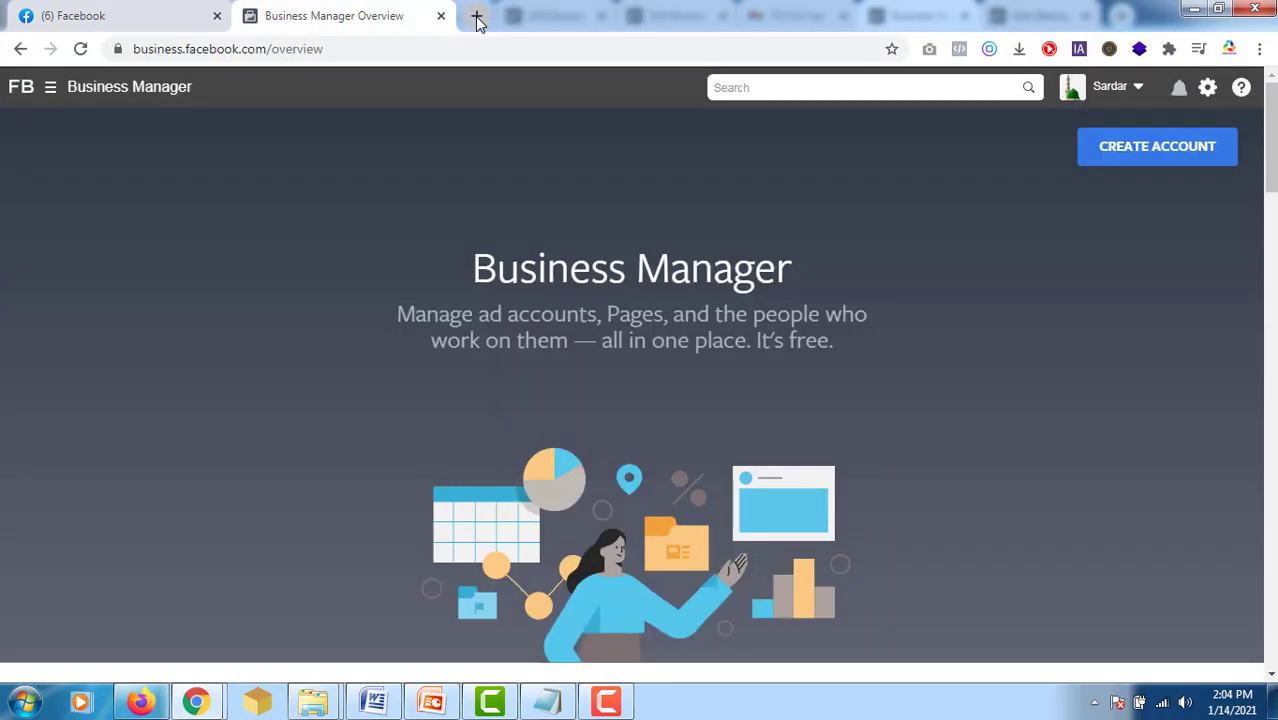
{"action": "left_click", "coordinate": [474, 46]}
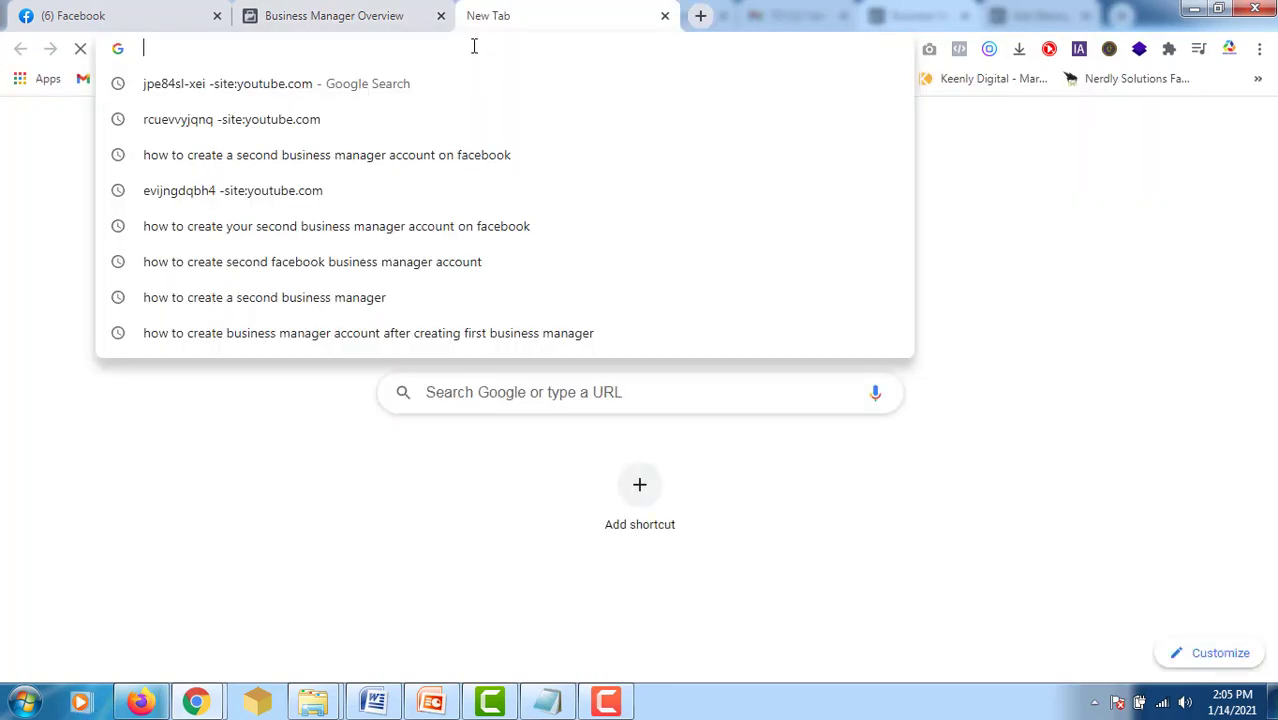
{"action": "type", "text": "b"}
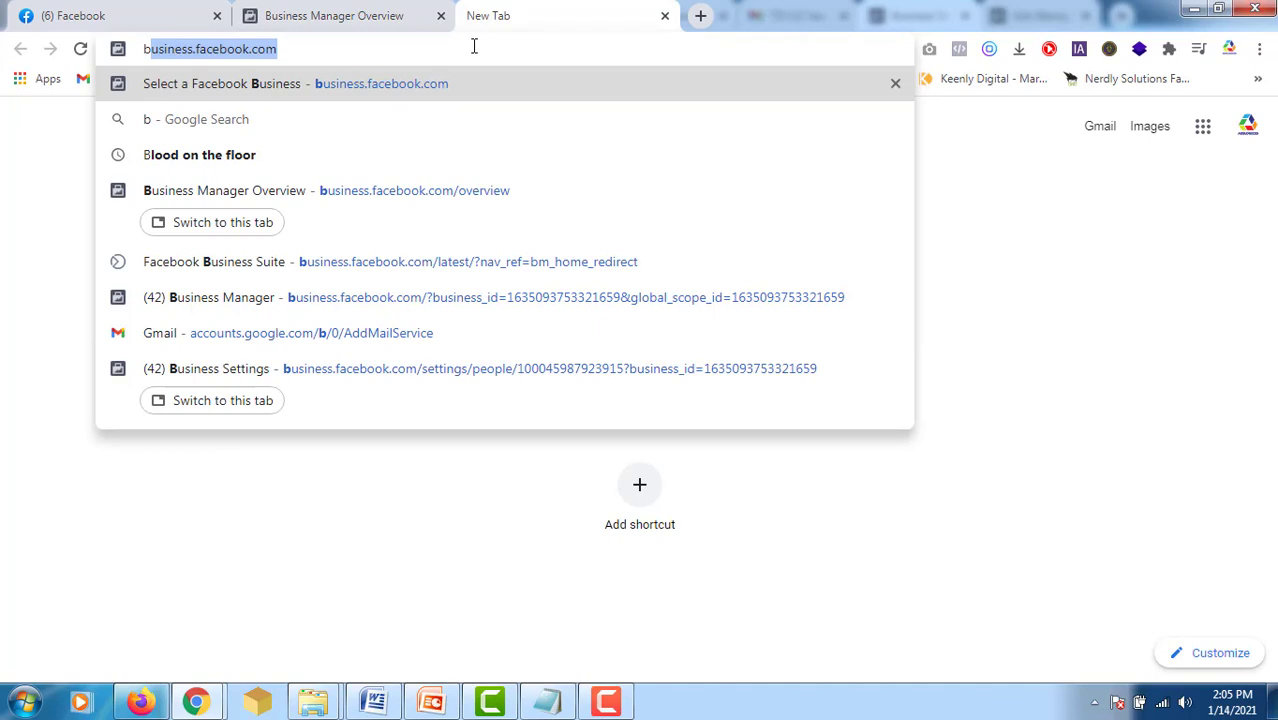
{"action": "key", "text": "Return"}
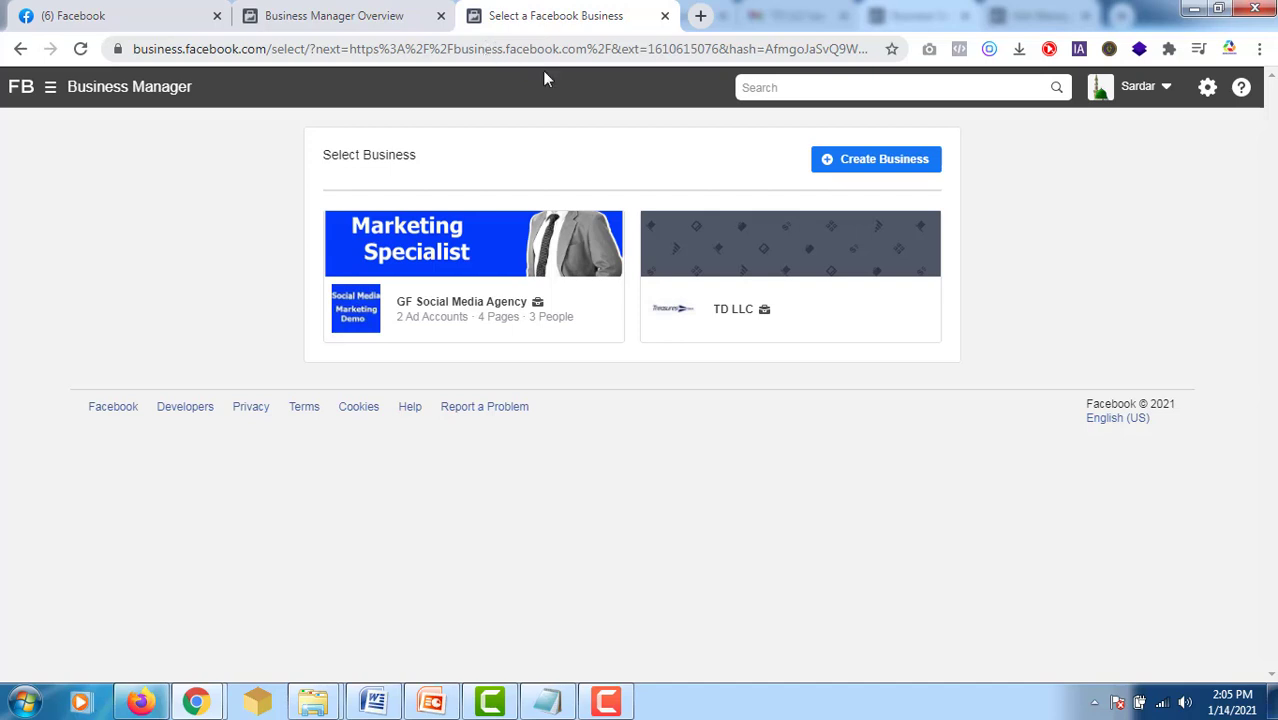
{"action": "left_click", "coordinate": [408, 285]}
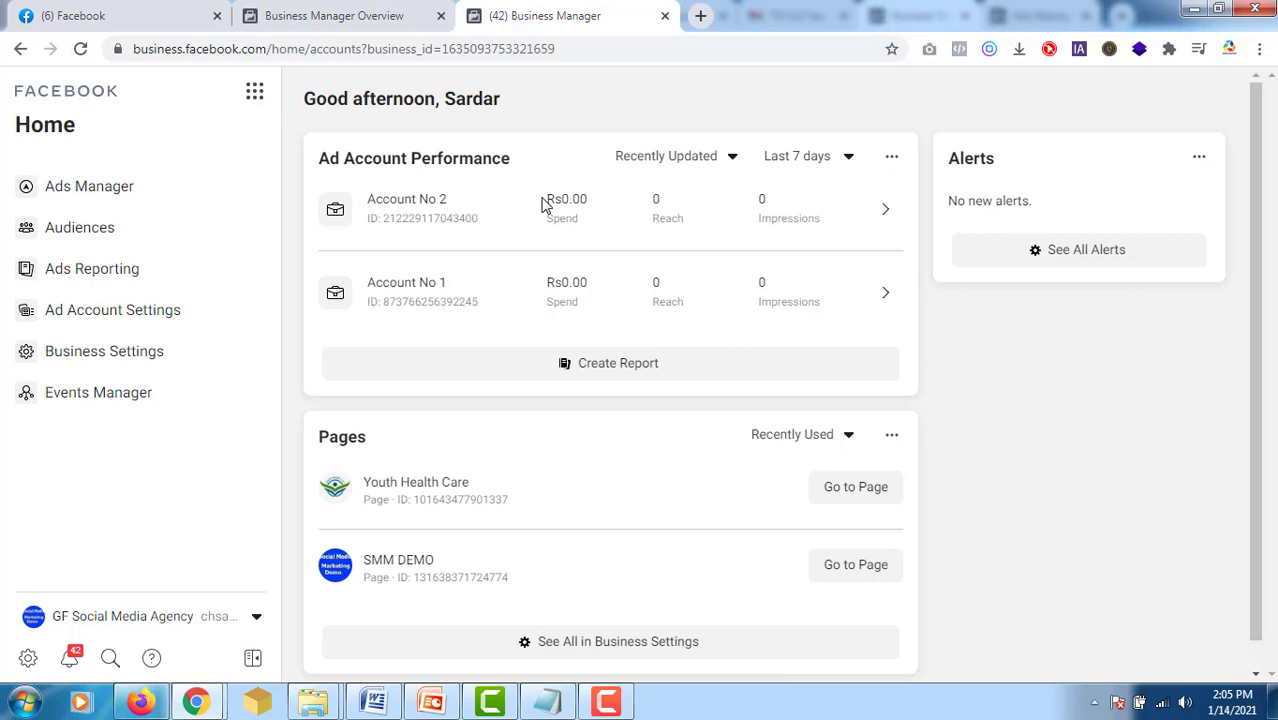
- Log out of the GF Social Media Agency business account and reload the already open Business Manager overview page
{"action": "left_click", "coordinate": [258, 622]}
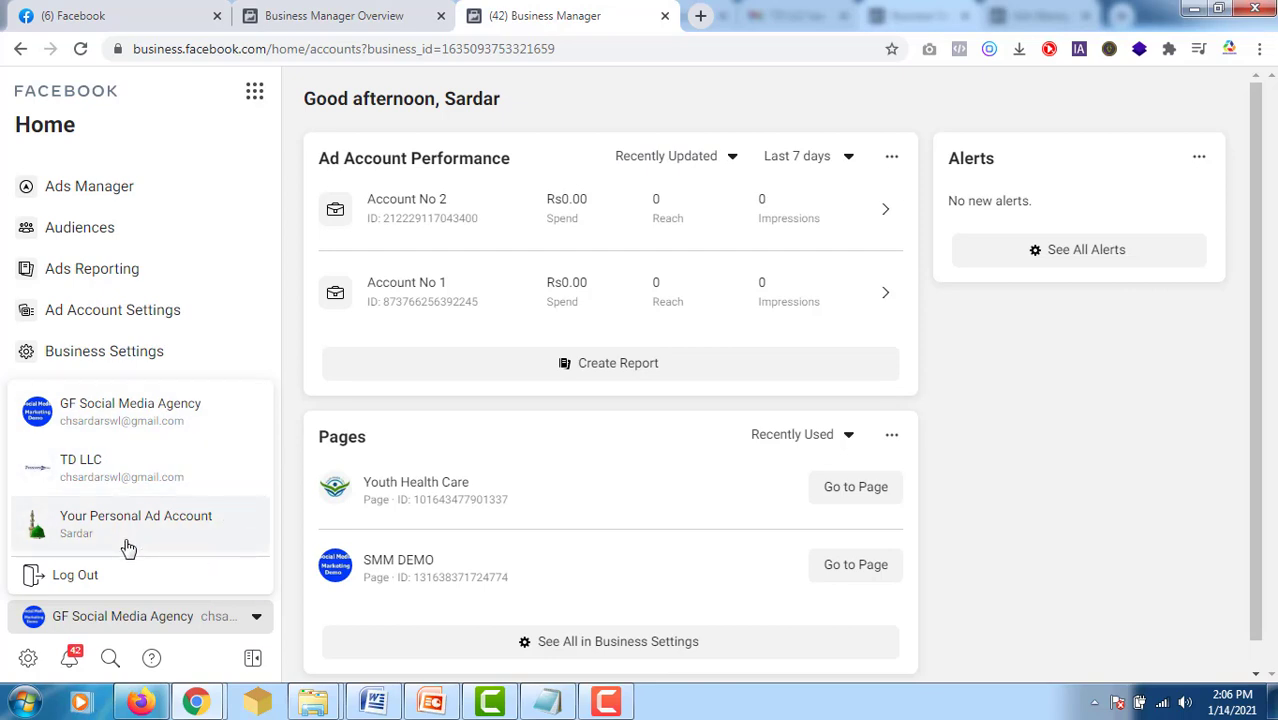
{"action": "left_click", "coordinate": [75, 577]}
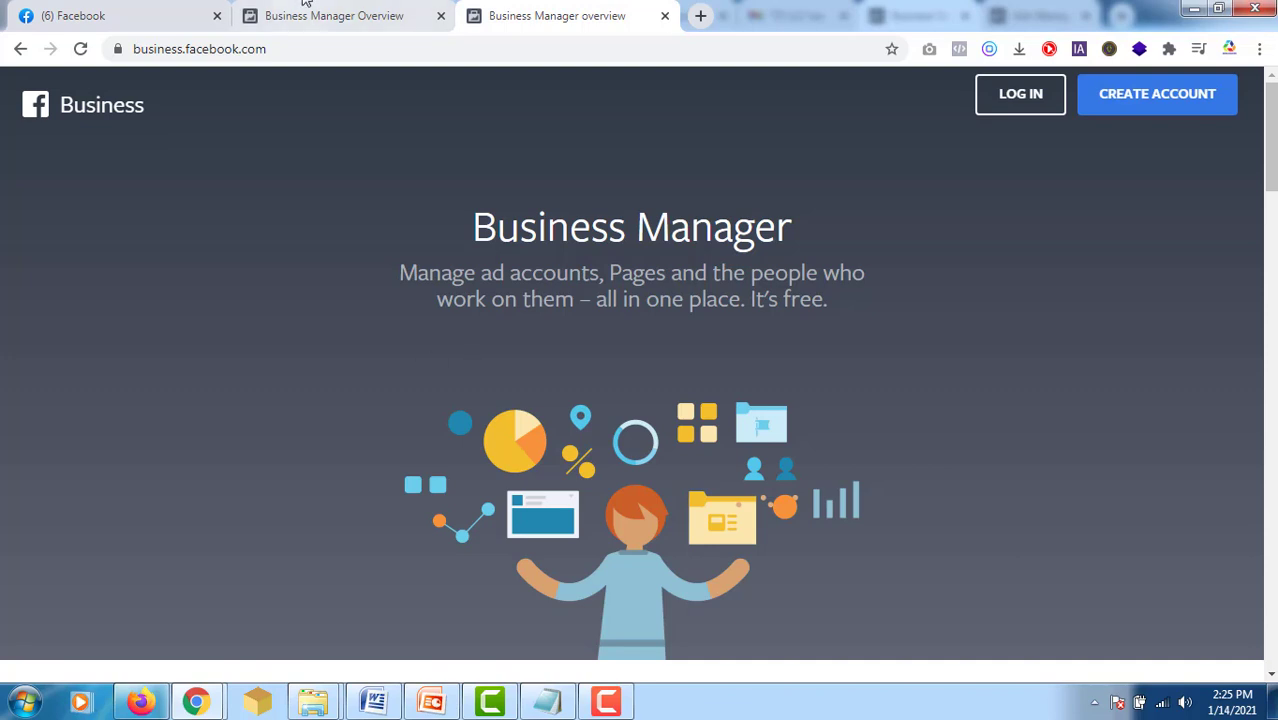
{"action": "left_click", "coordinate": [350, 18]}
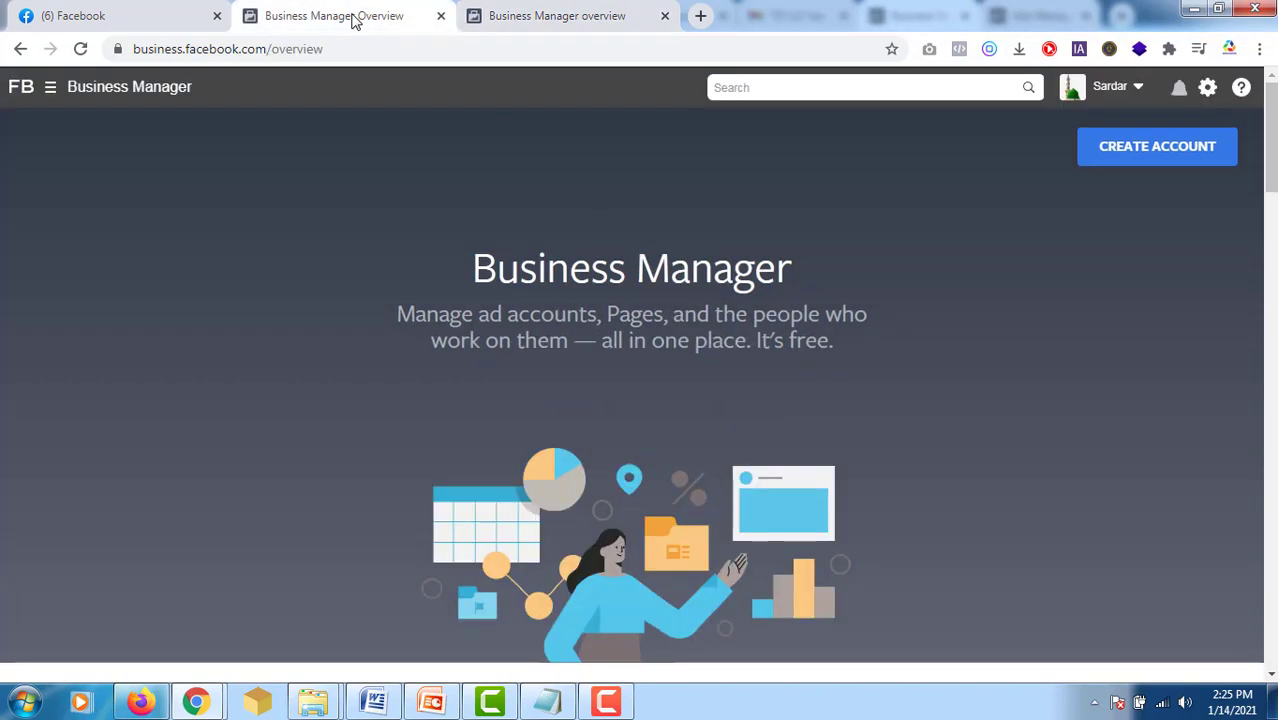
{"action": "left_click", "coordinate": [80, 50]}
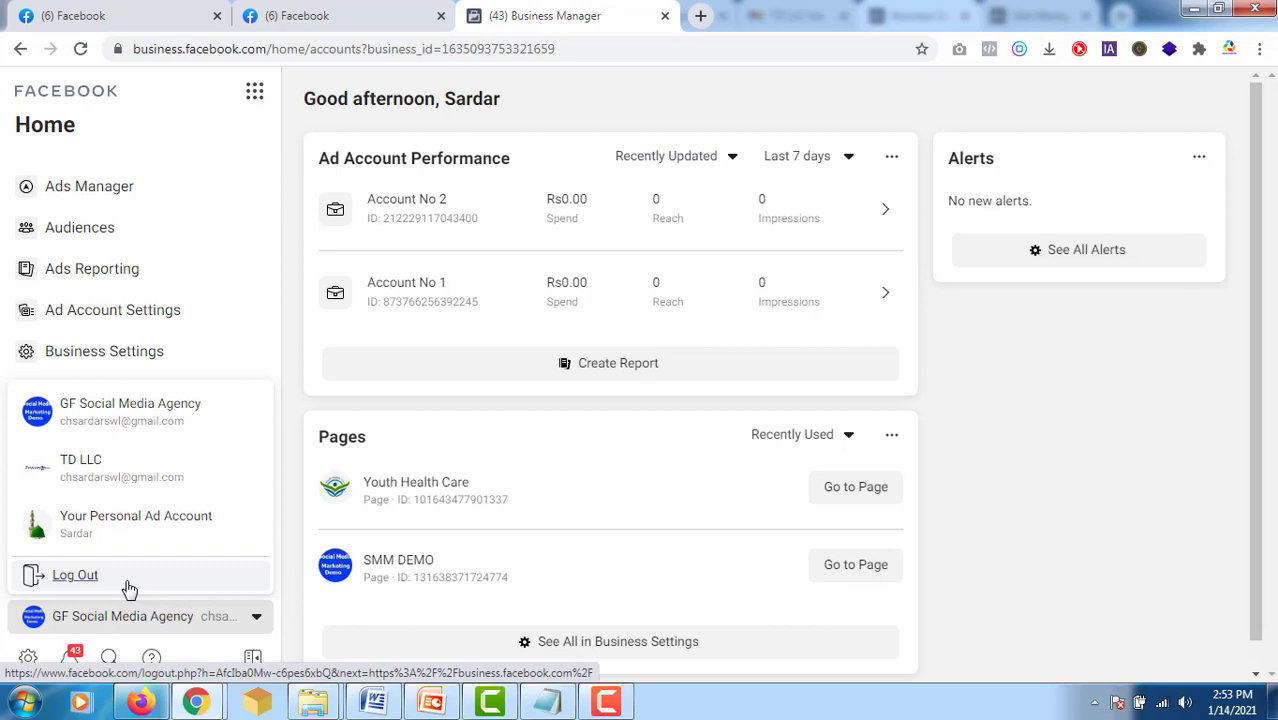
- Bring up business.facebook.com/overview in a further new tab beside the Business Manager home page
{"action": "left_click", "coordinate": [701, 20]}
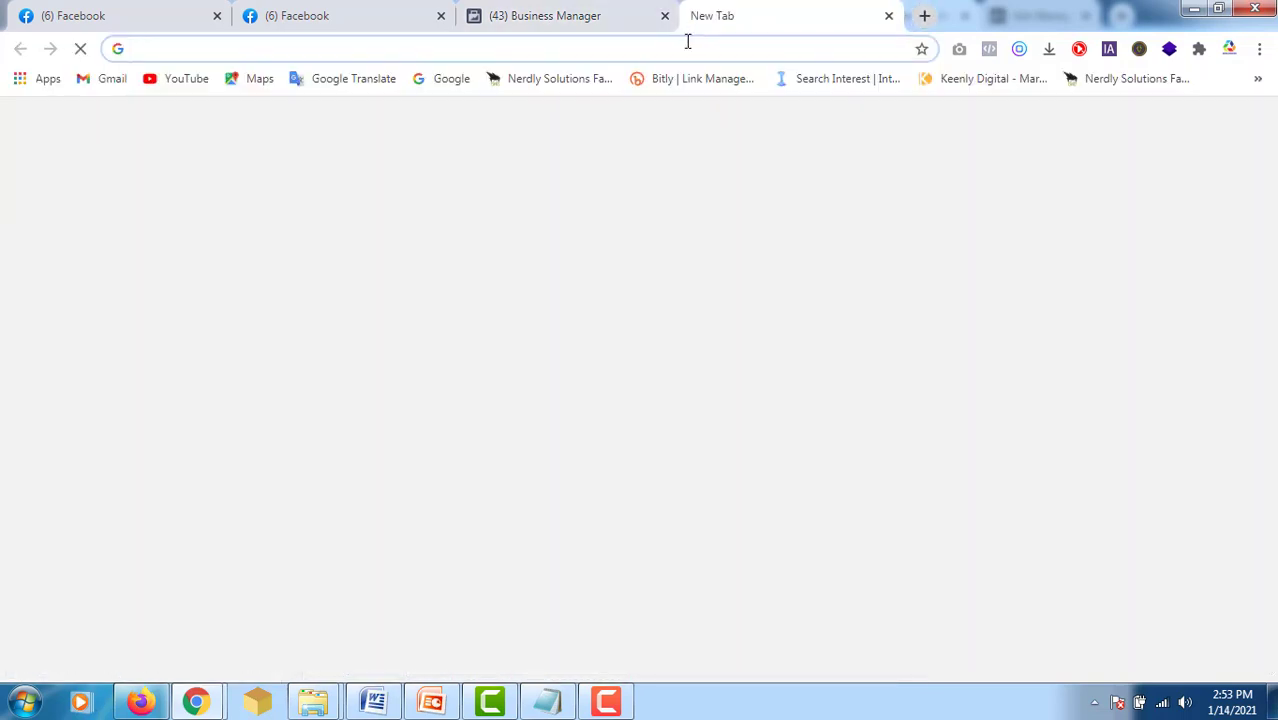
{"action": "type", "text": "b"}
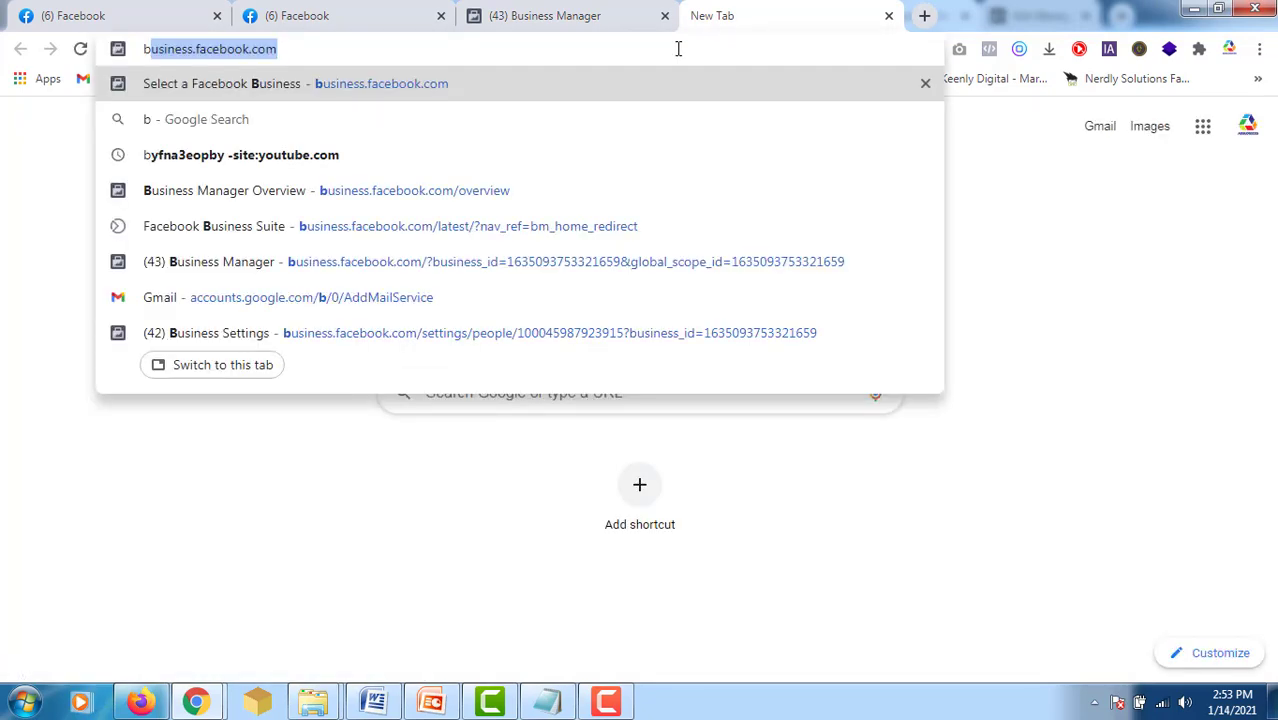
{"action": "key", "text": "Right"}
{"action": "type", "text": "/o"}
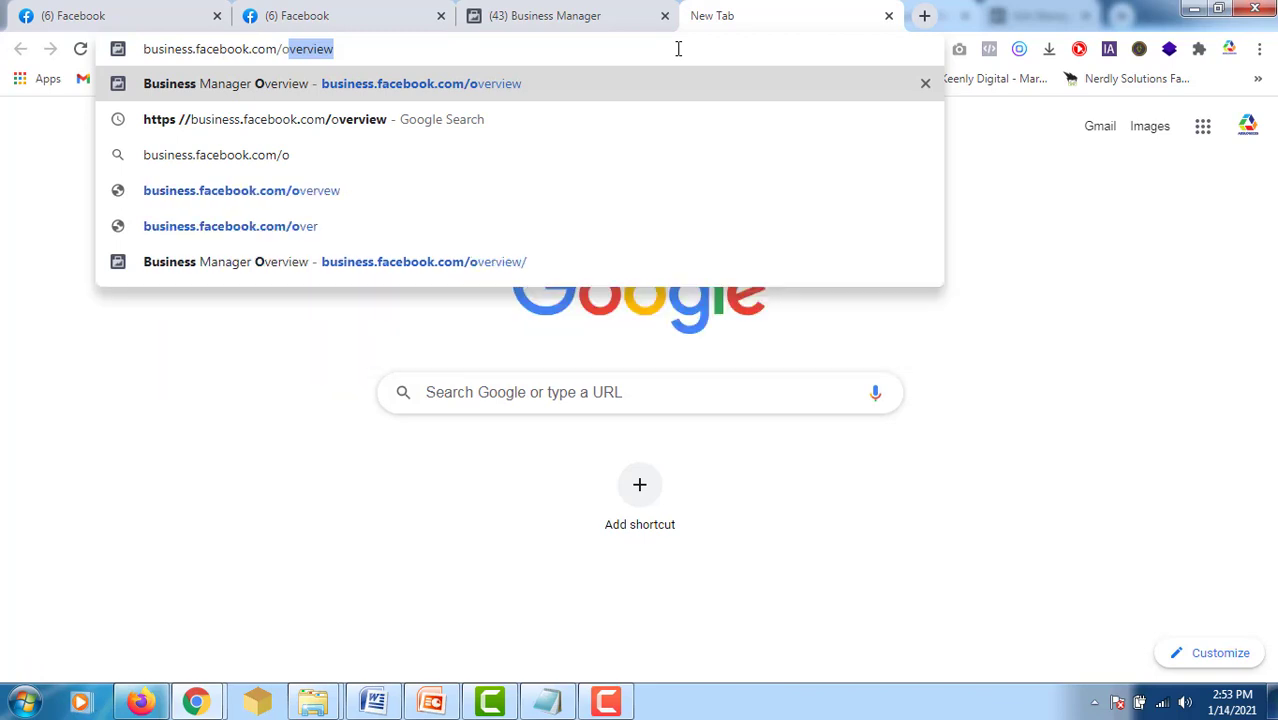
{"action": "key", "text": "Return"}
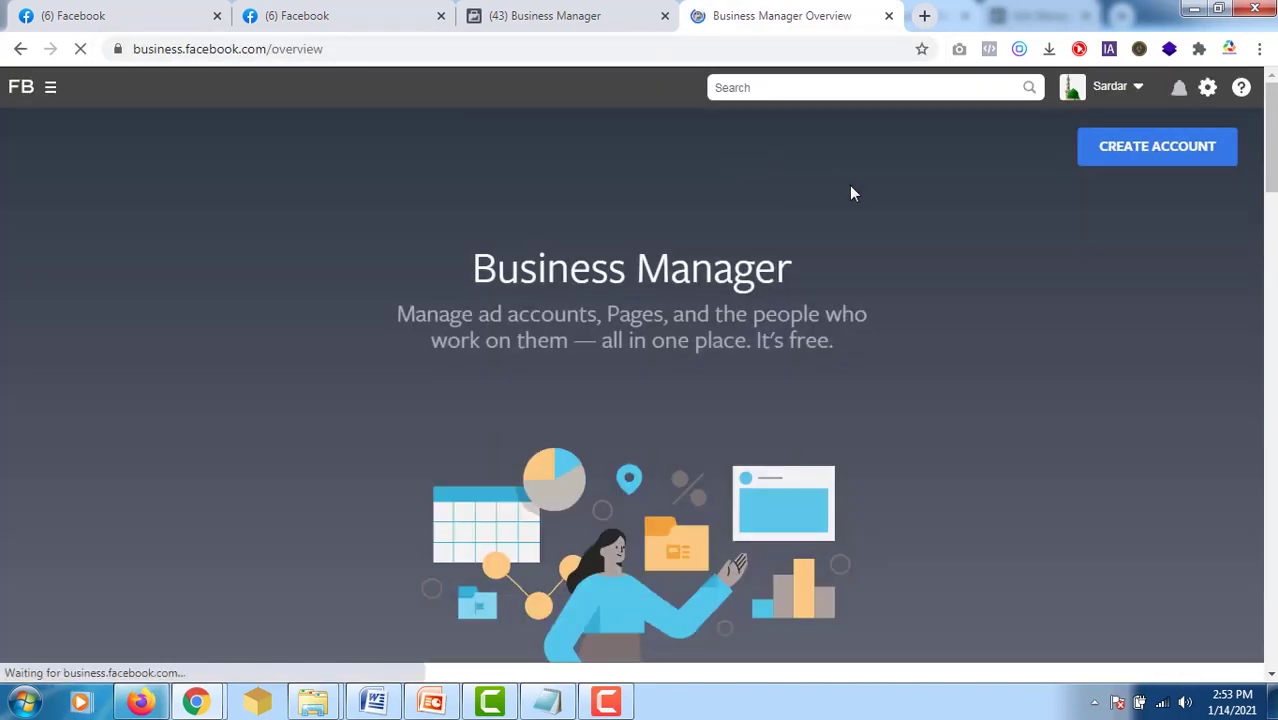
- Start account creation from the overview page and log in to Facebook with the saved login name and account password
{"action": "left_click", "coordinate": [1140, 158]}
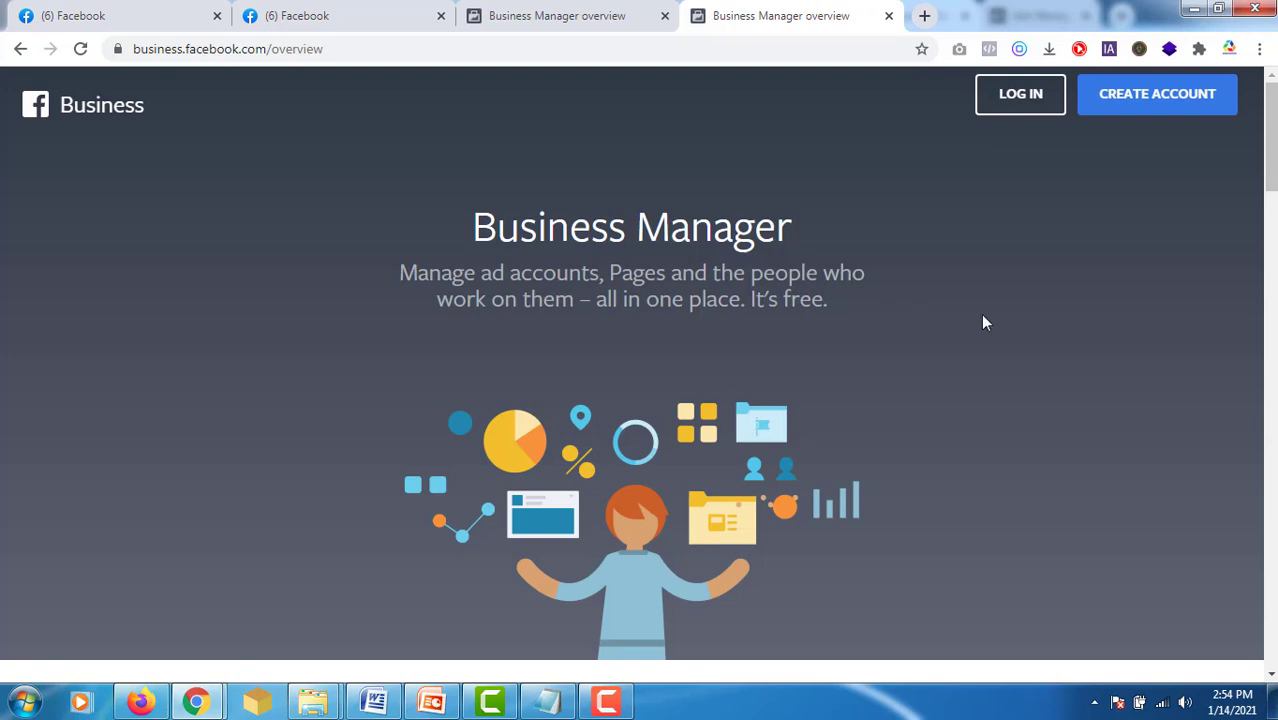
{"action": "left_click", "coordinate": [1160, 104]}
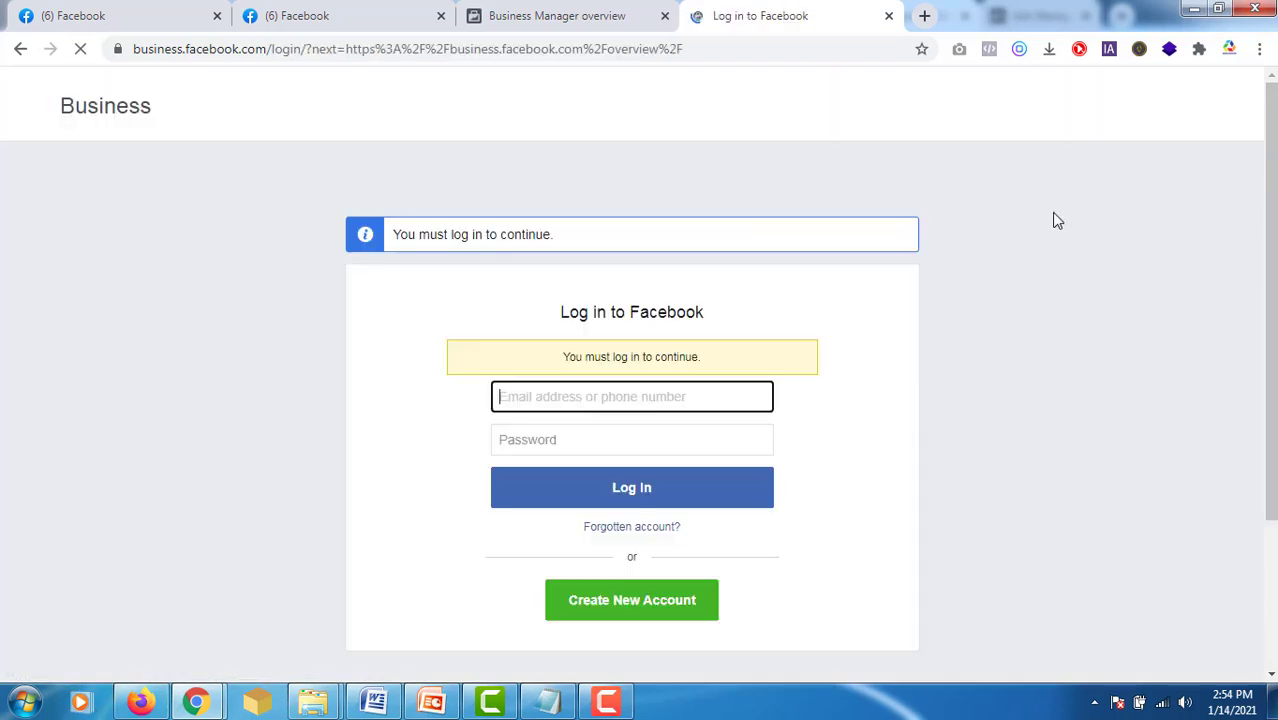
{"action": "left_click", "coordinate": [694, 395]}
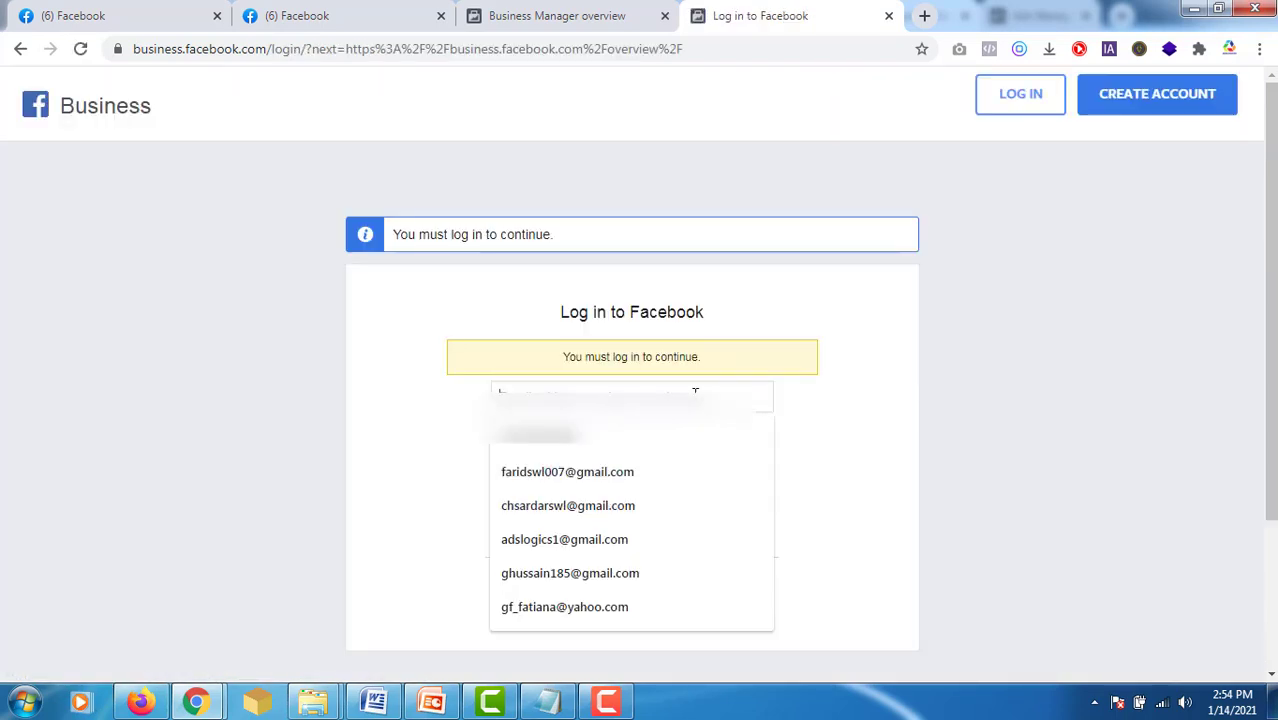
{"action": "left_click", "coordinate": [660, 434]}
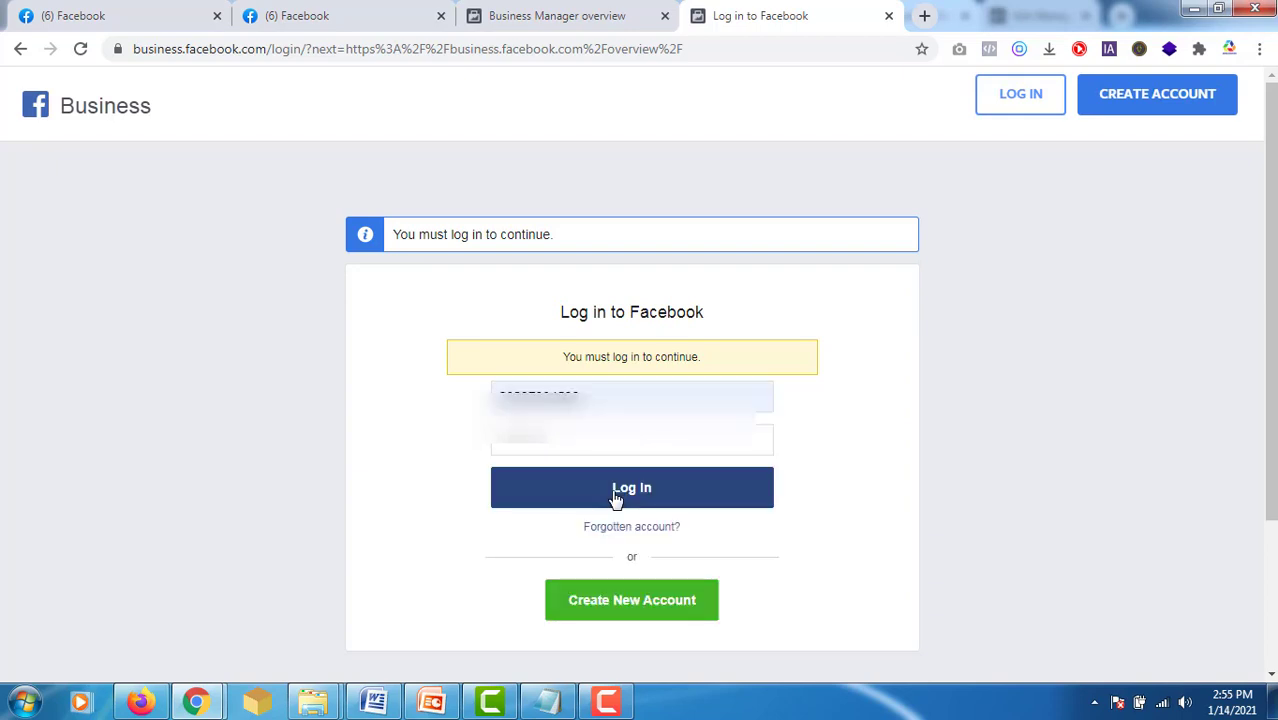
{"action": "left_click", "coordinate": [616, 498]}
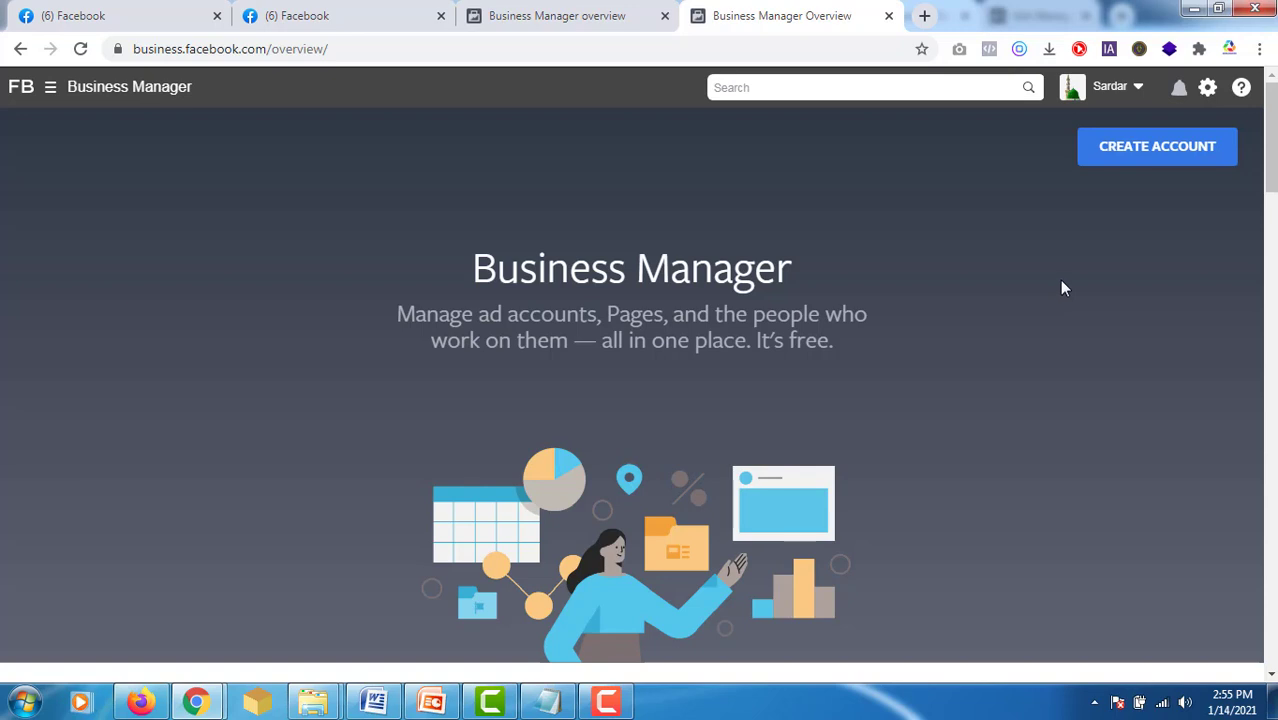
- Start a new Business Manager account with ABC as the business and account name, and replace the prefilled personal name
{"action": "left_click", "coordinate": [1157, 146]}
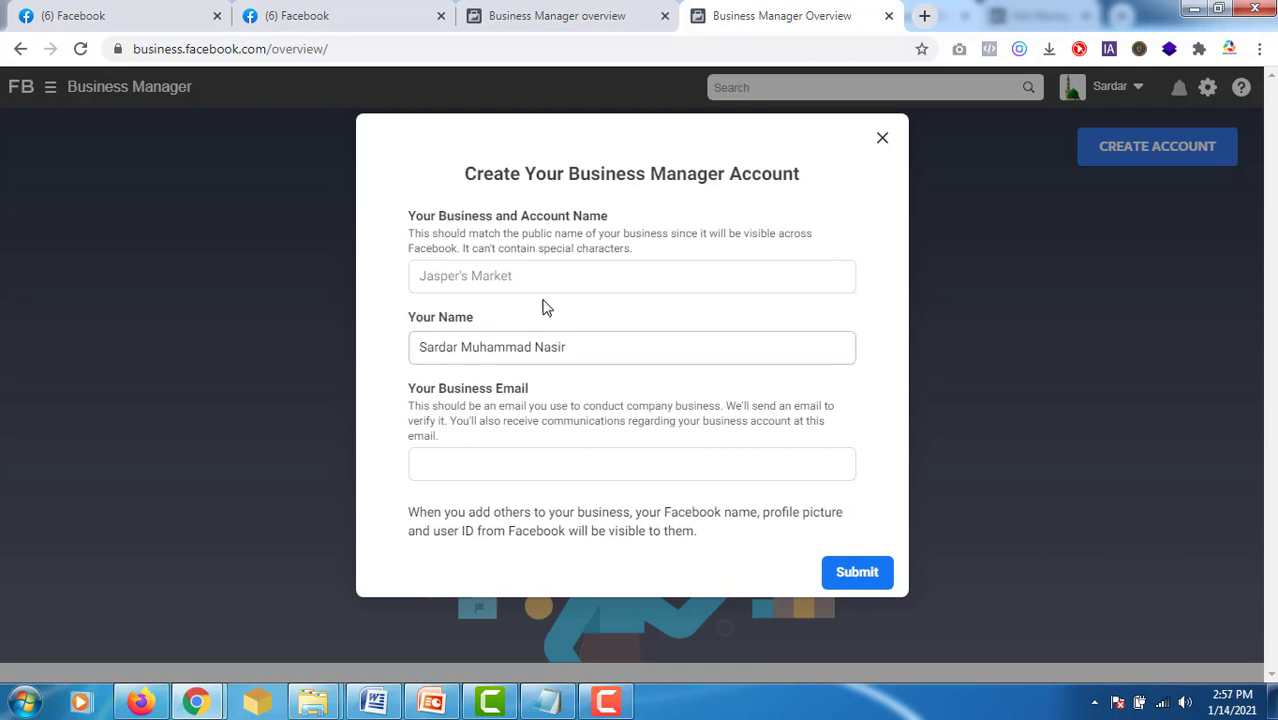
{"action": "left_click", "coordinate": [449, 279]}
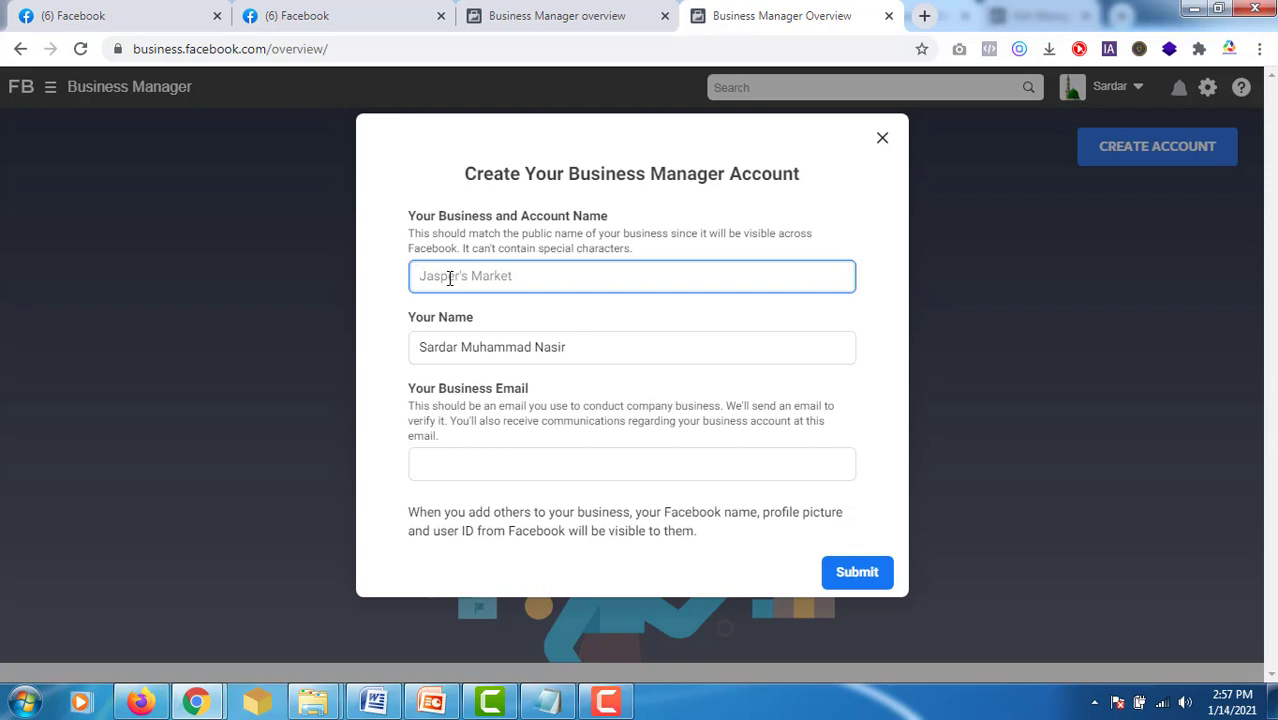
{"action": "type", "text": "ABC"}
{"action": "left_click_drag", "start_coordinate": [588, 346], "coordinate": [410, 368]}
{"action": "key", "text": "BackSpace"}
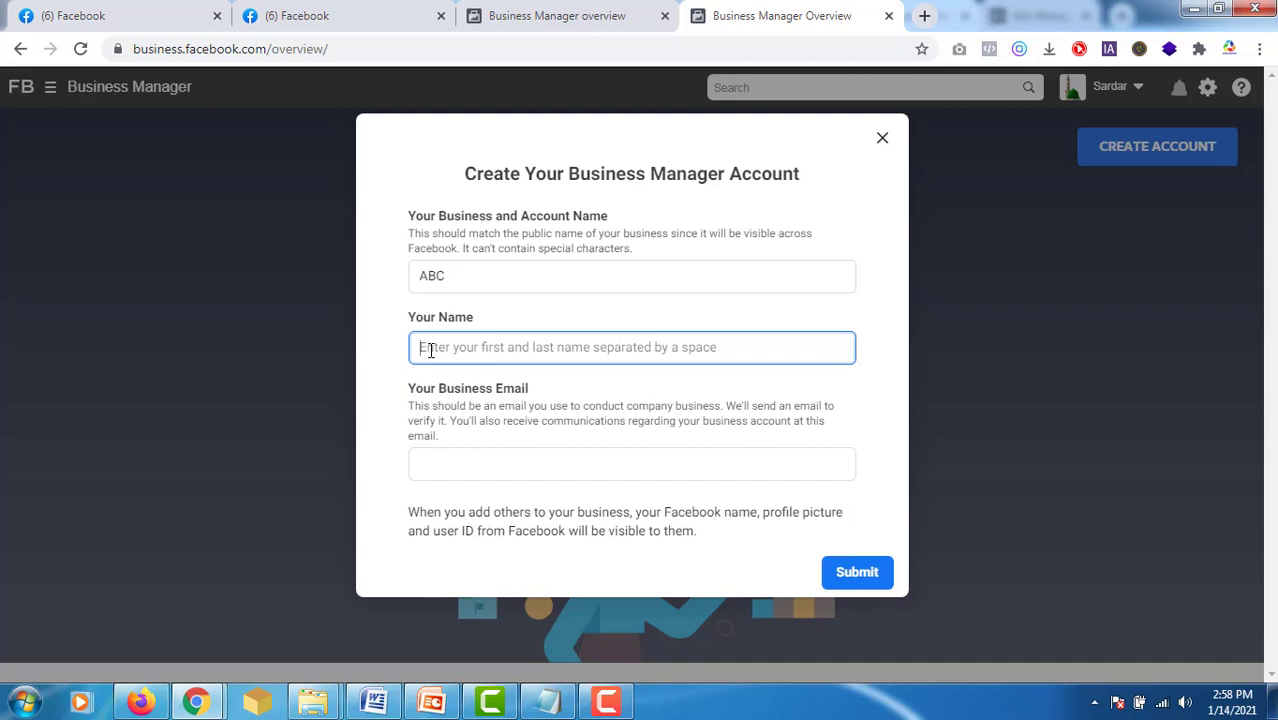
{"action": "type", "text": "GF ABC"}
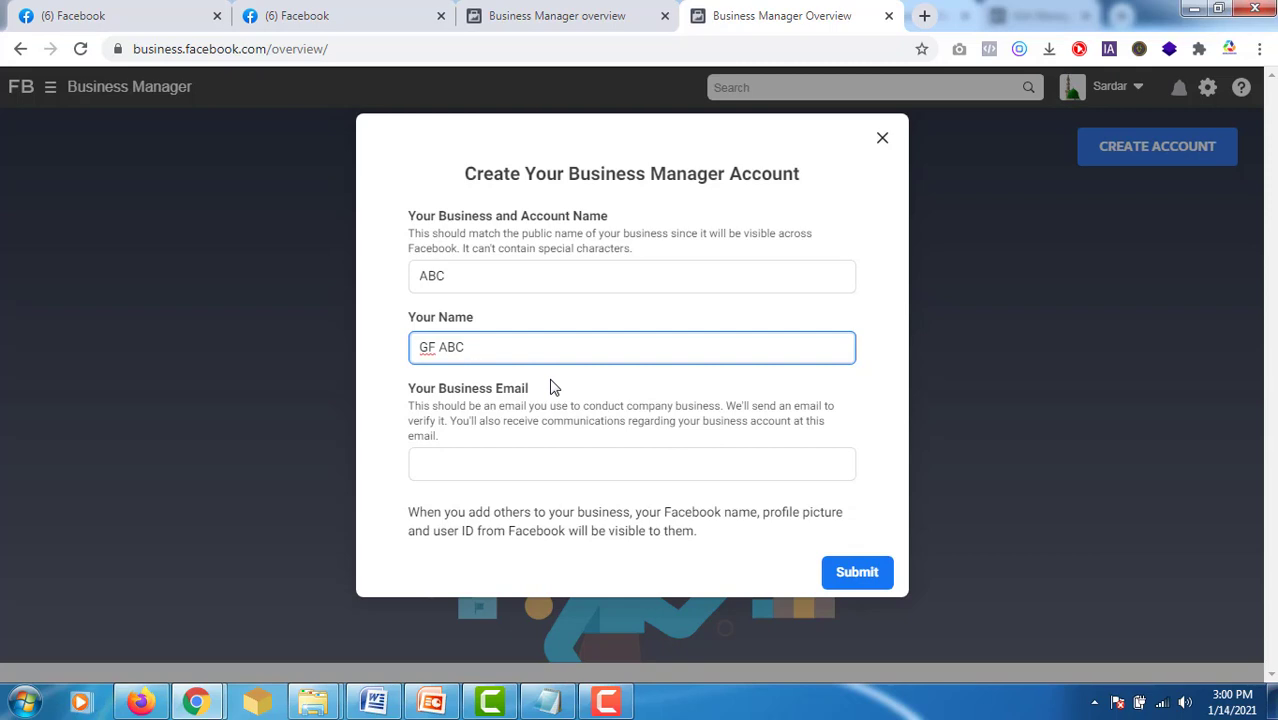
- Paste the business email into the account form, submit it, and close the account-created dialog
{"action": "left_click", "coordinate": [471, 466]}
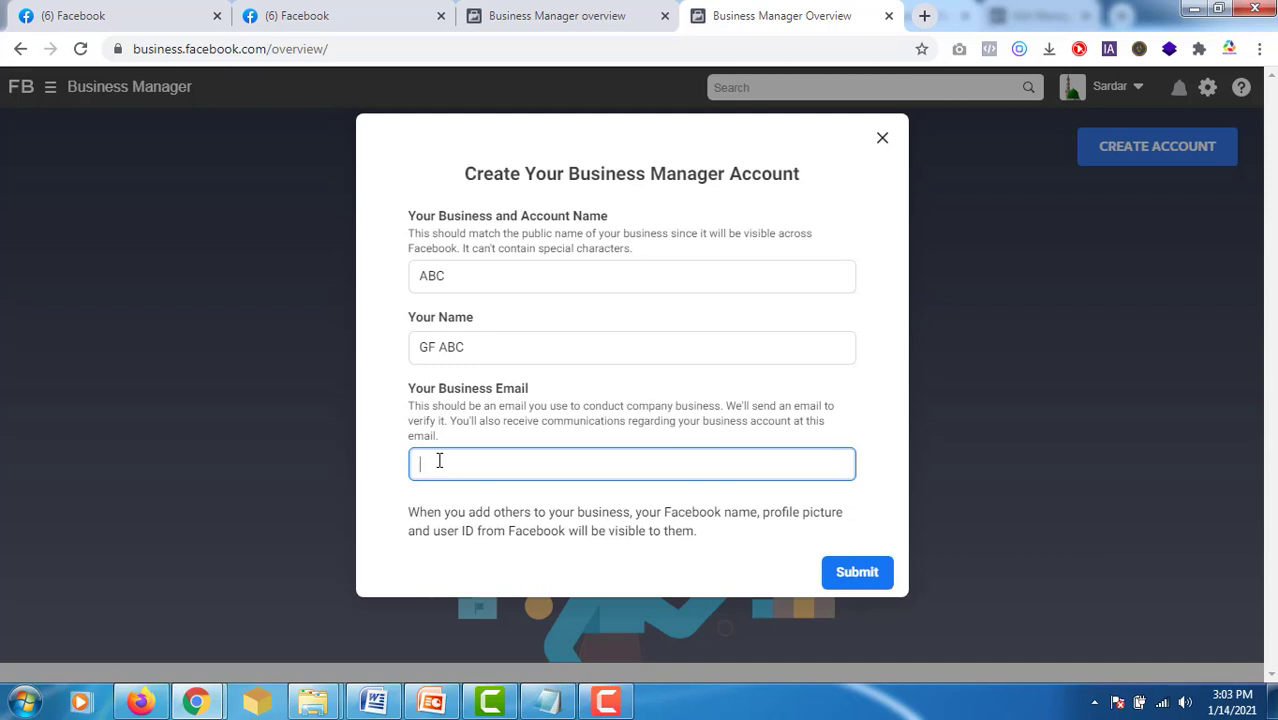
{"action": "key", "text": "ctrl+v"}
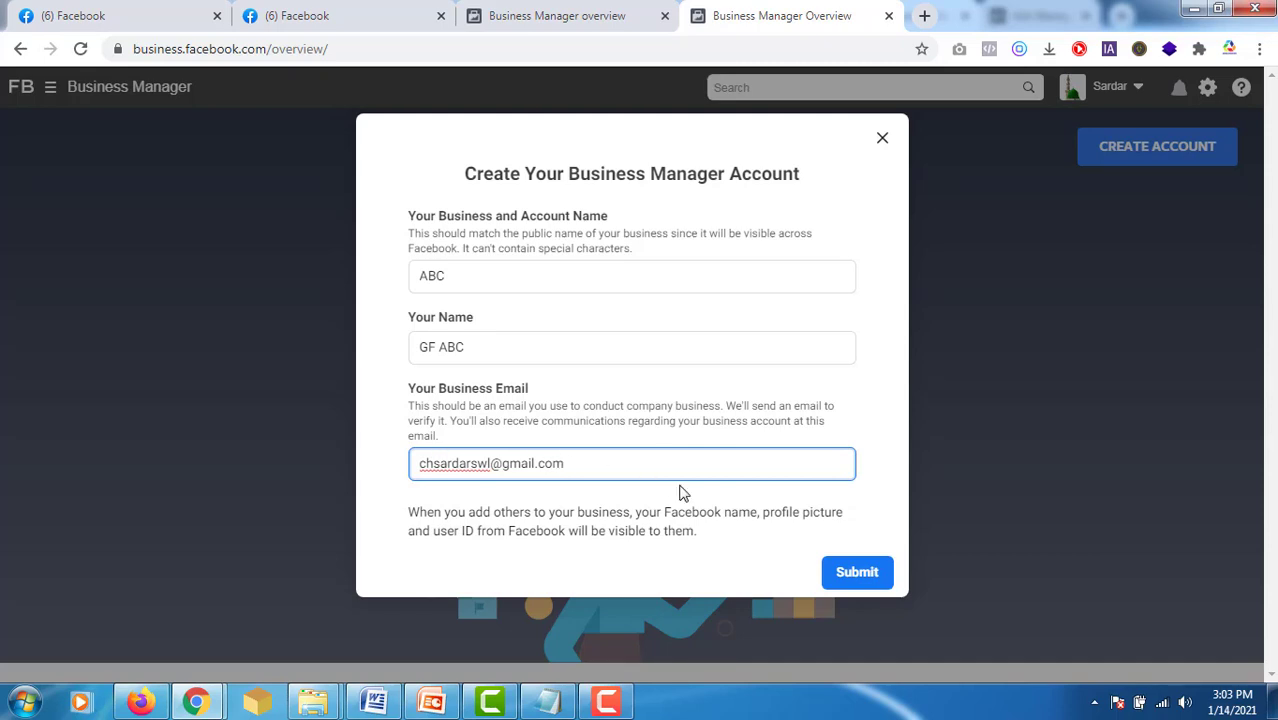
{"action": "left_click", "coordinate": [858, 578]}
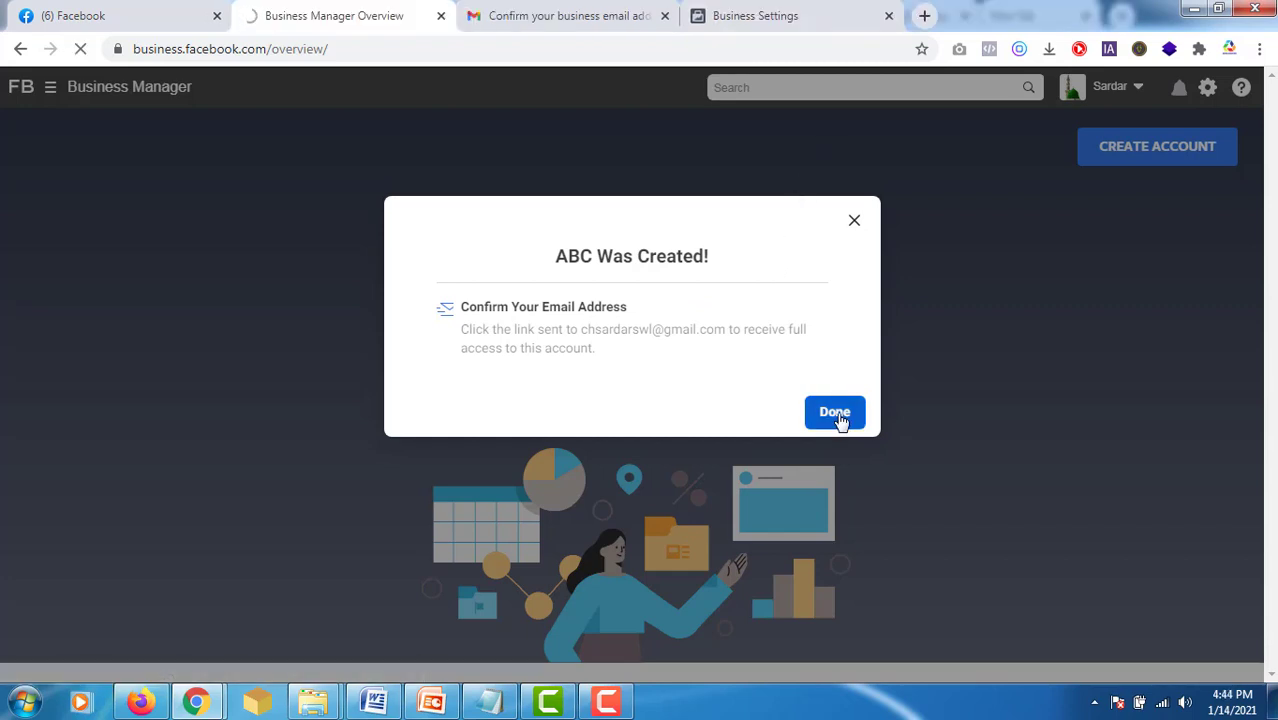
{"action": "left_click", "coordinate": [836, 413]}
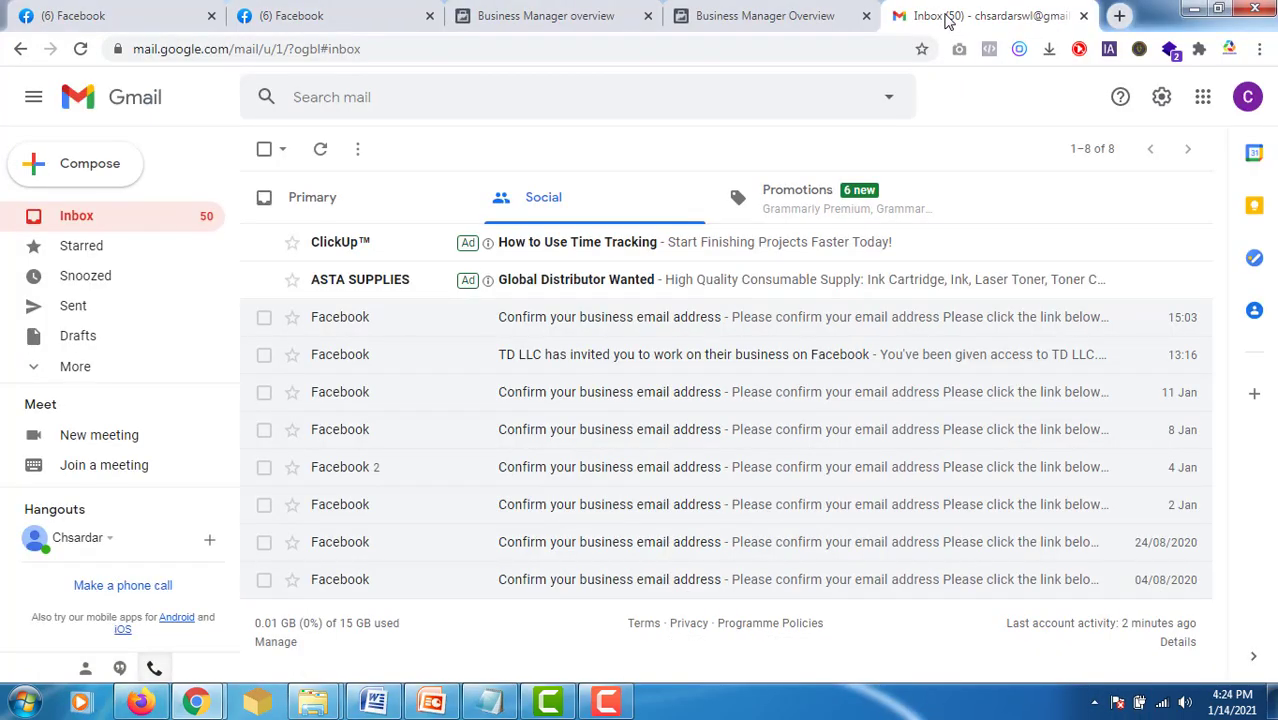
- In Gmail, open the newest Facebook business email confirmation message and confirm the address for the ABC business
{"action": "left_click", "coordinate": [653, 320]}
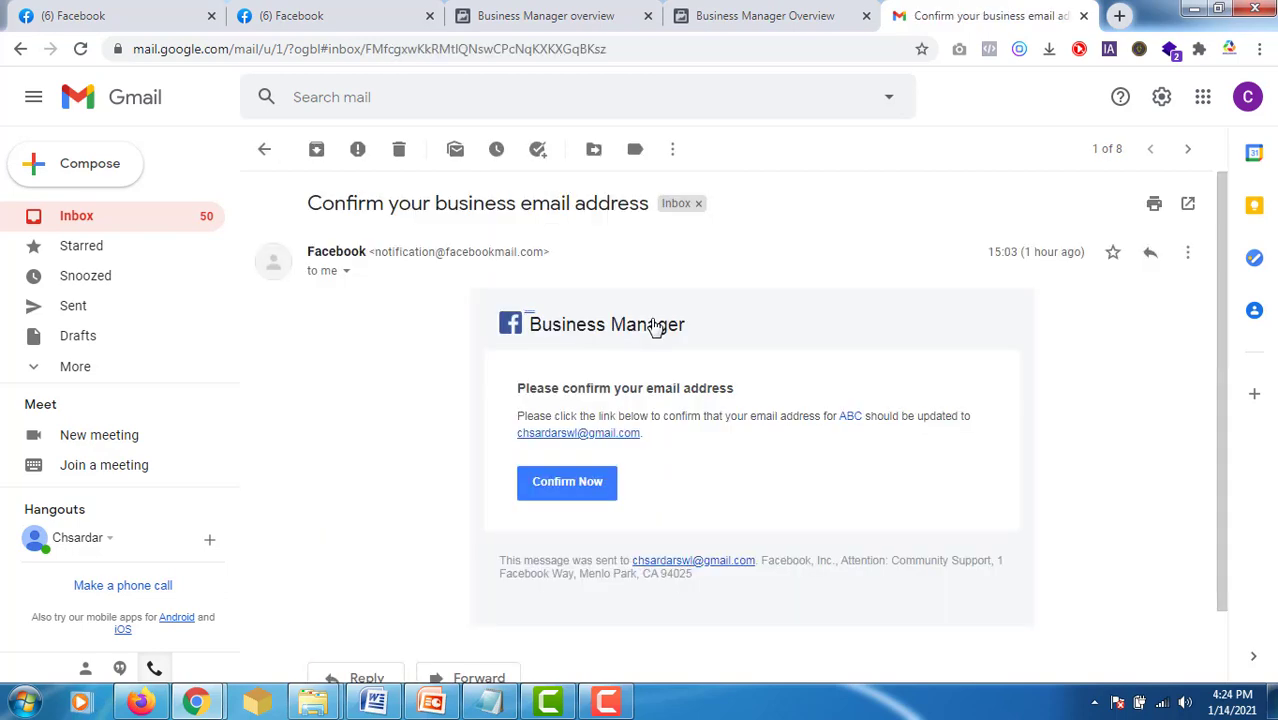
{"action": "left_click", "coordinate": [565, 487]}
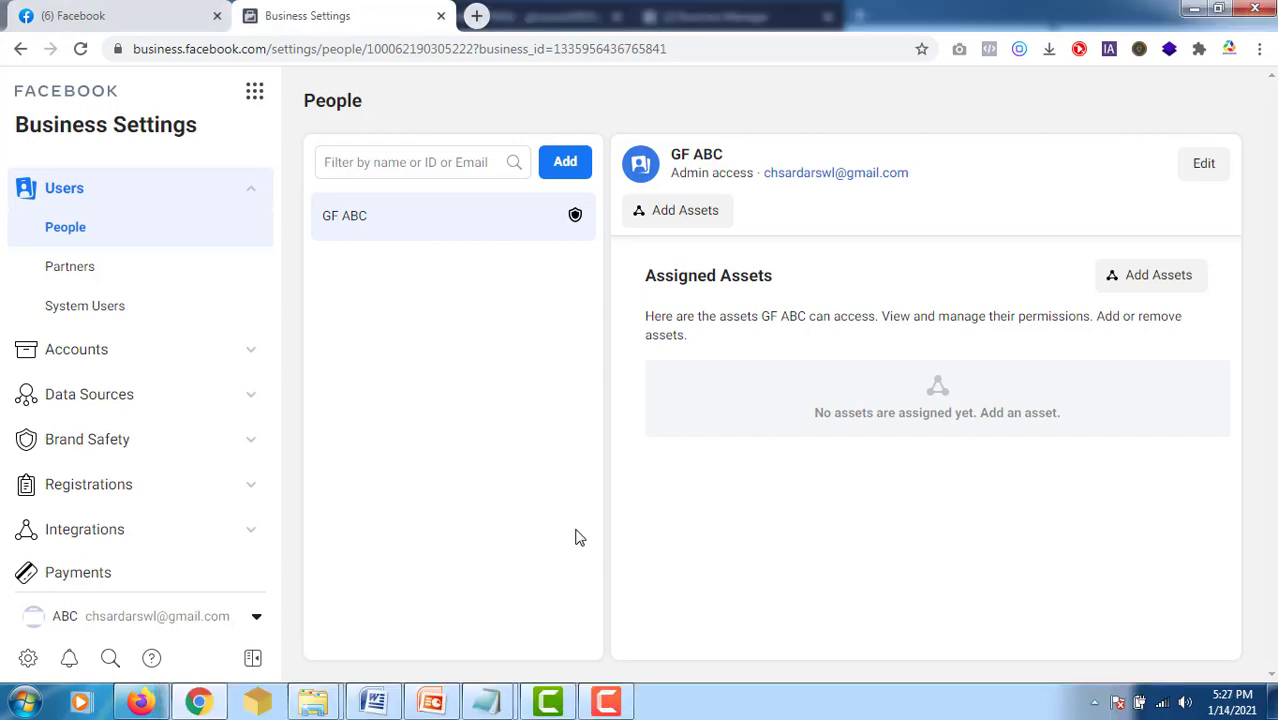
- Load the Facebook business selection page at business.facebook.com in a new tab beside Business Settings
{"action": "left_click", "coordinate": [476, 17]}
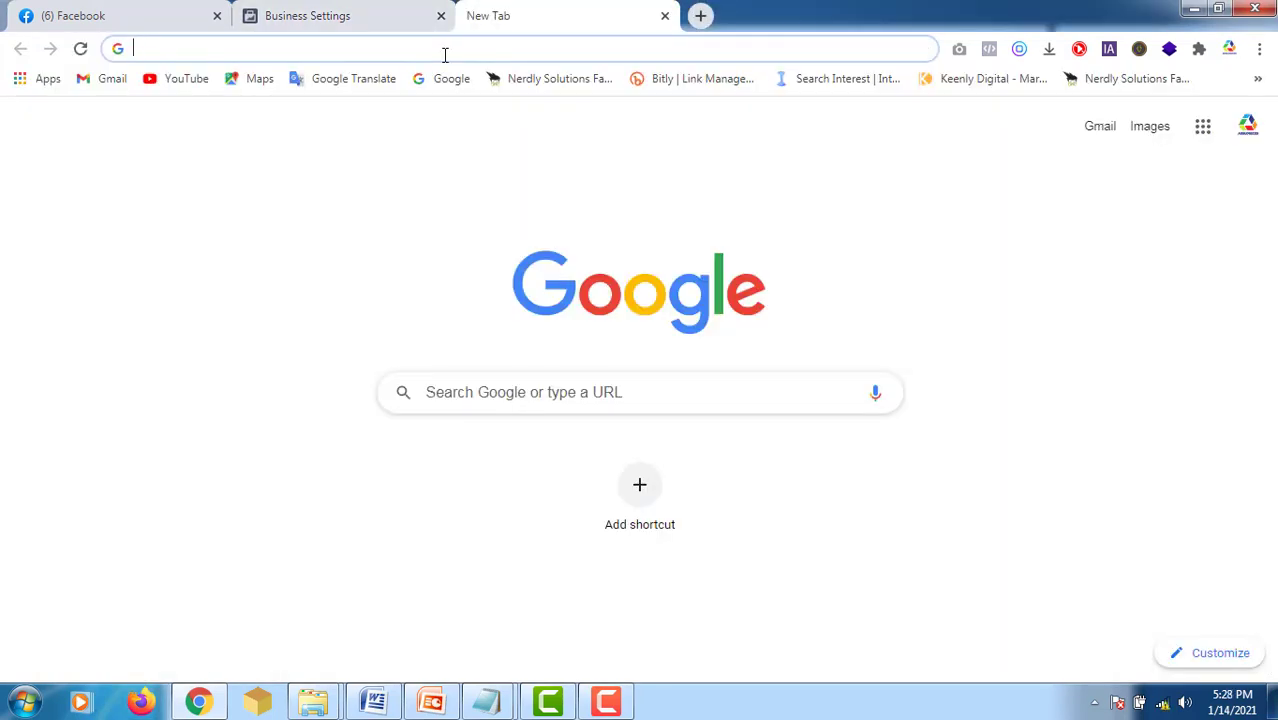
{"action": "type", "text": "b"}
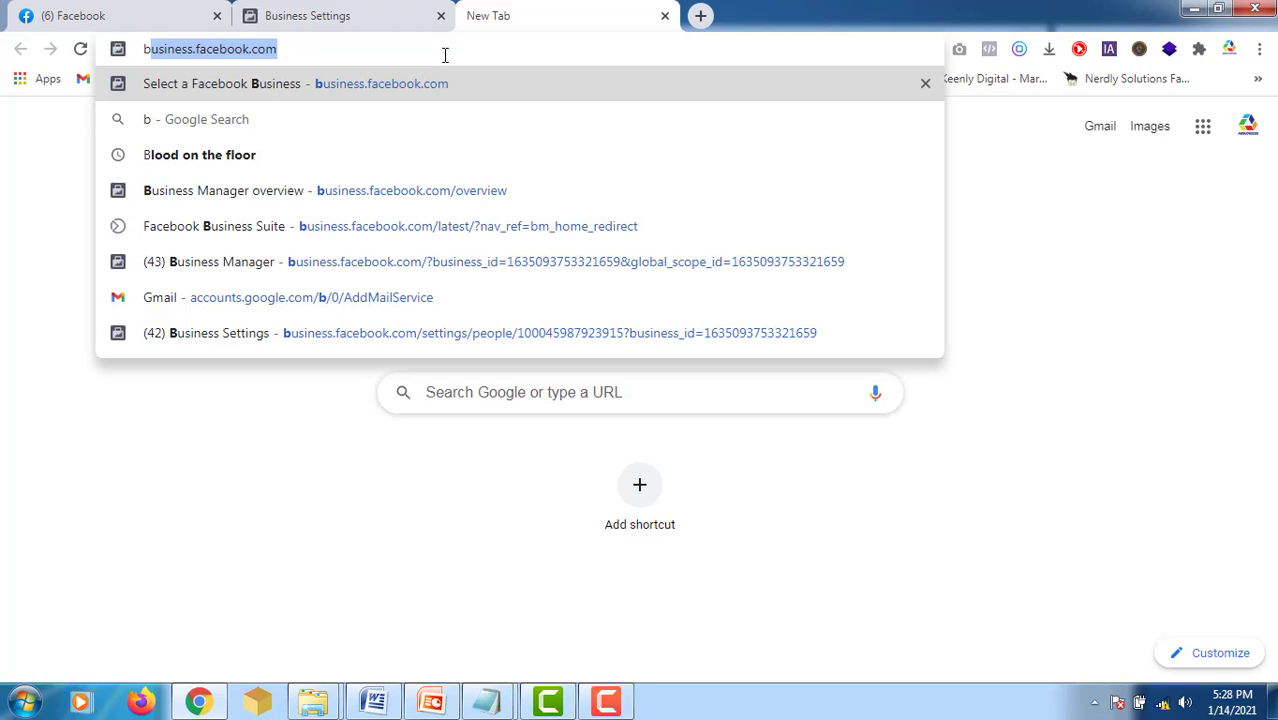
{"action": "key", "text": "Return"}
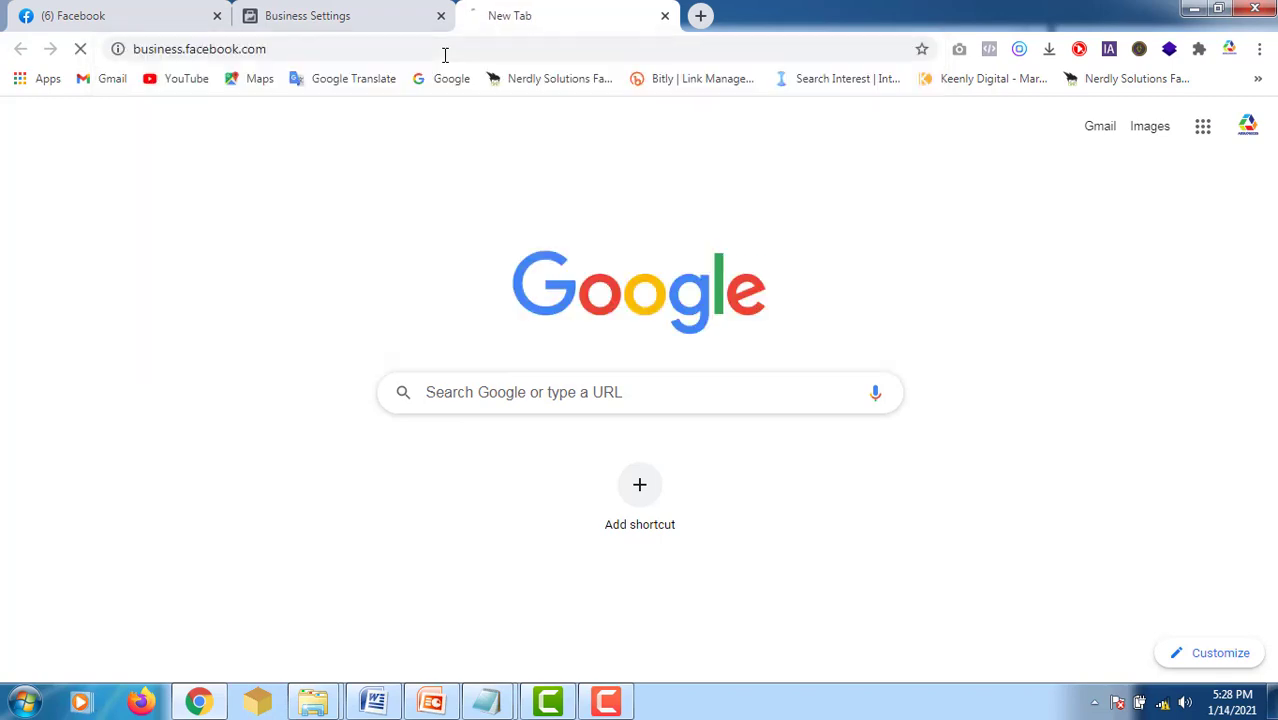